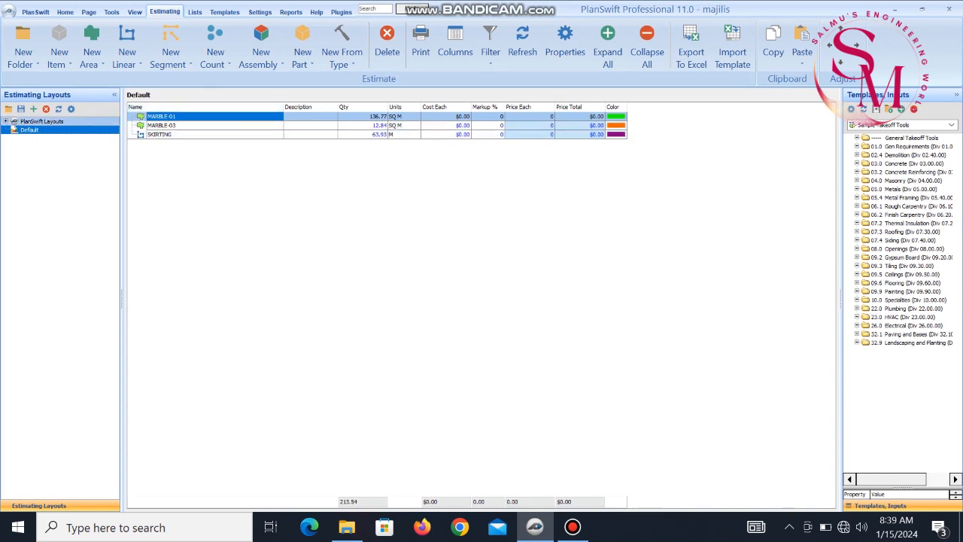
# Examine the available PlanSwift layouts and the takeoff items listed in the estimate
pyautogui.click(6, 121)
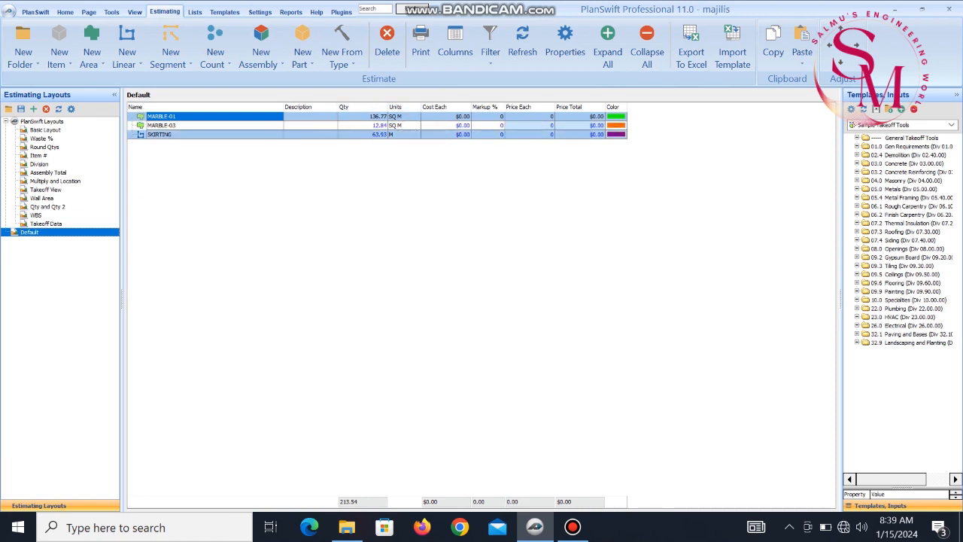
pyautogui.click(226, 125)
pyautogui.click(310, 117)
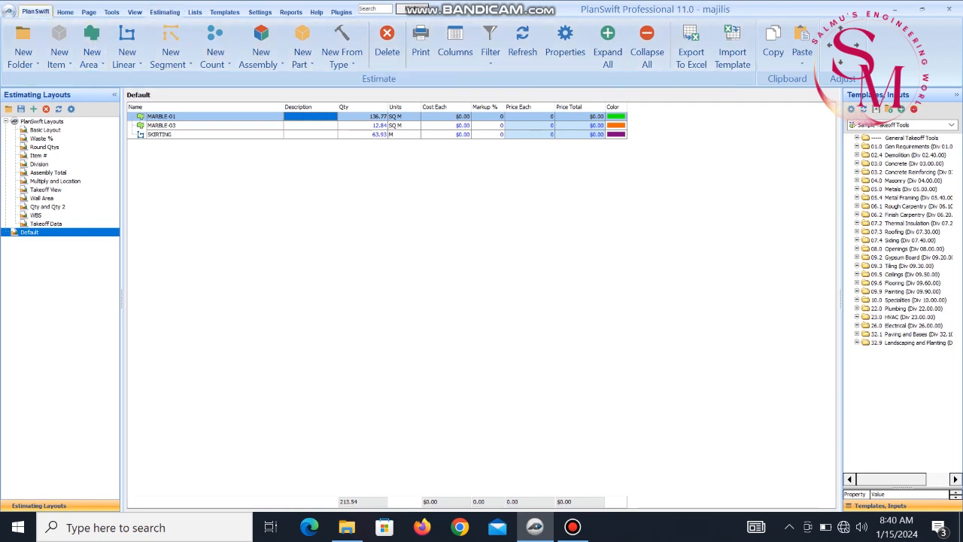
# Open the FLOORING LAYOUT page and turn on the display of the MARBLE-03 takeoff on the plan
pyautogui.click(36, 11)
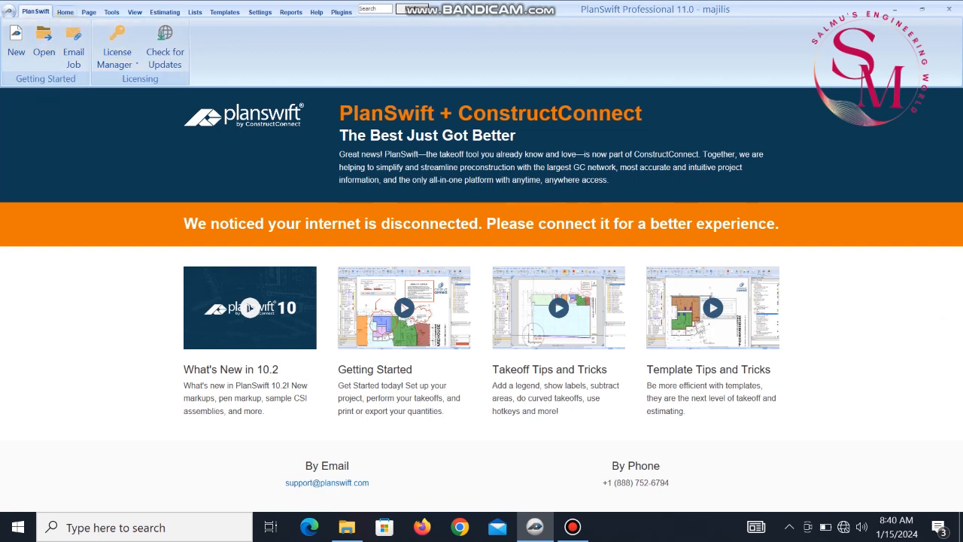
pyautogui.click(65, 12)
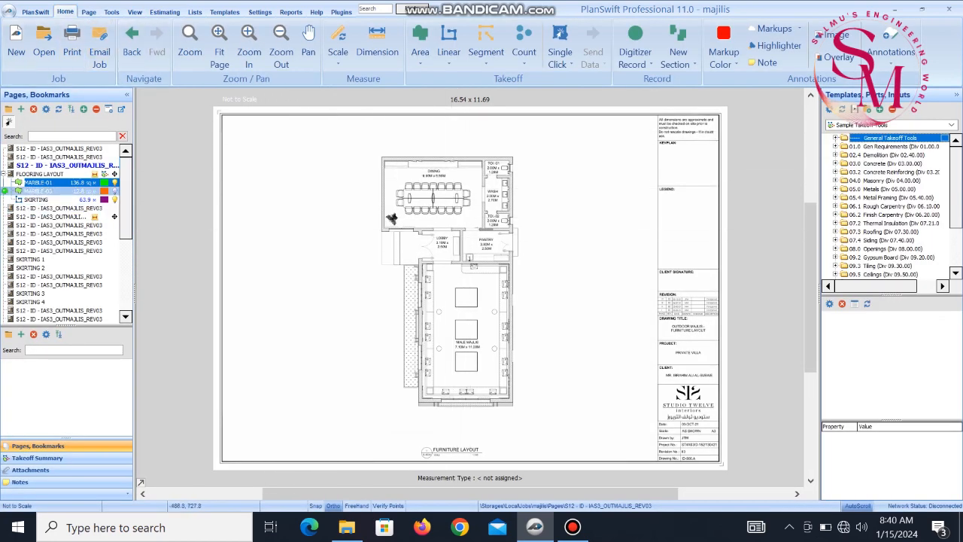
pyautogui.click(45, 174)
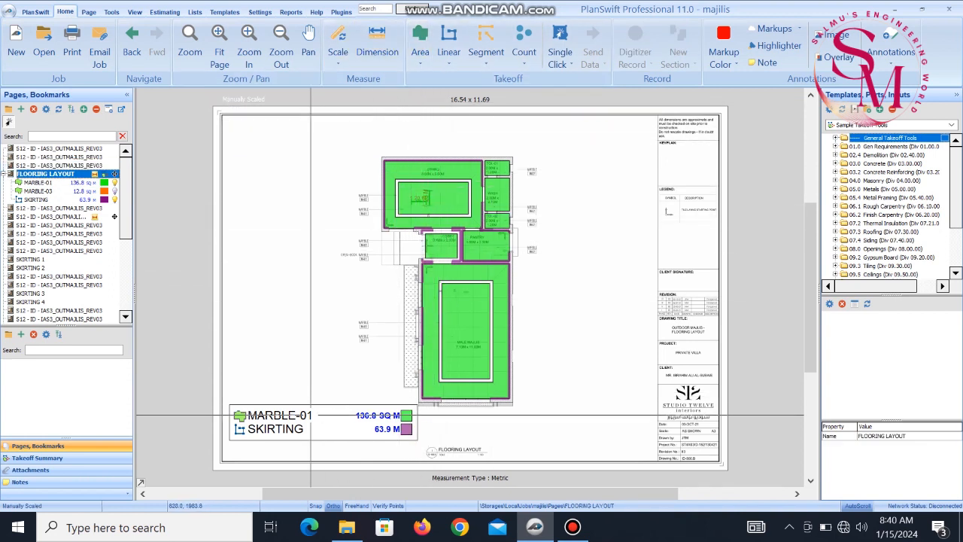
pyautogui.click(114, 191)
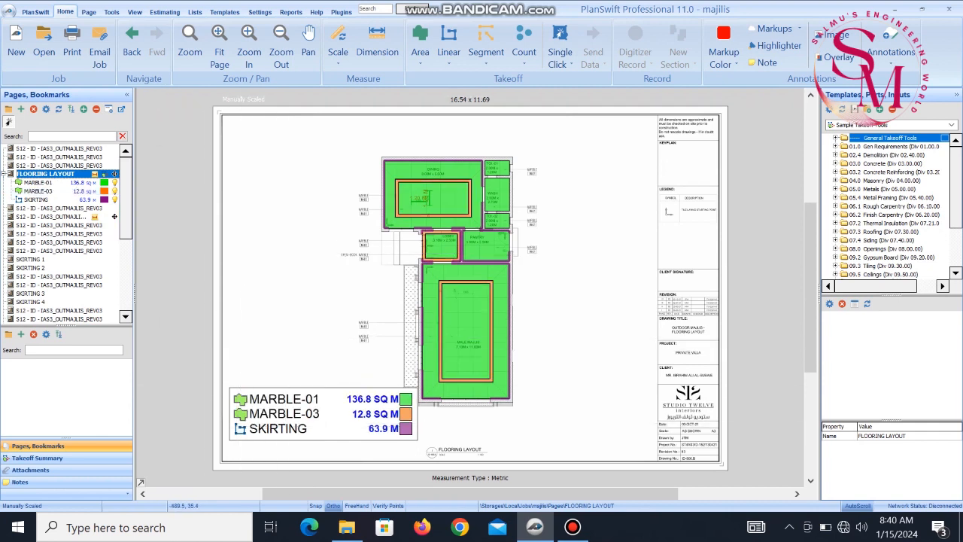
# Return to the estimating sheet and make its Name column slightly narrower
pyautogui.click(165, 12)
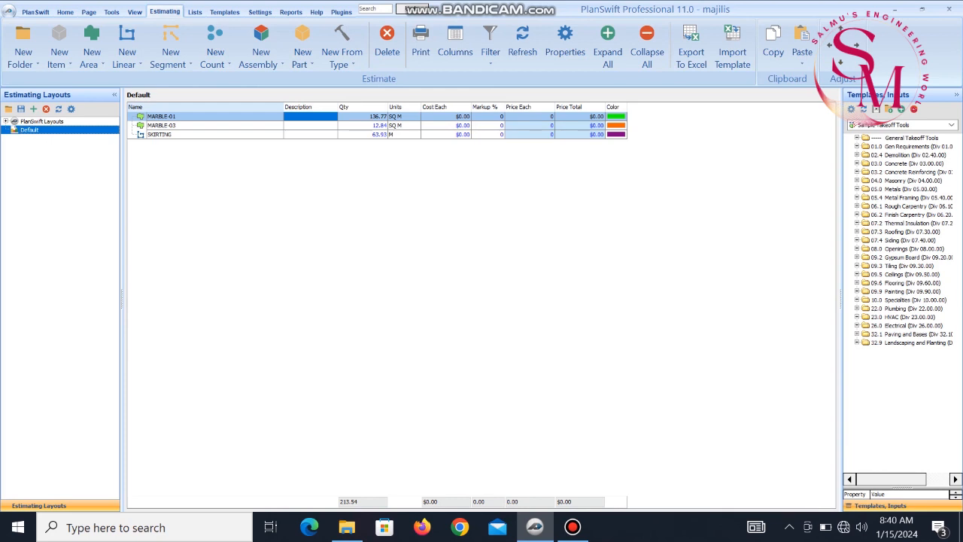
pyautogui.press('Left')
pyautogui.press('Left')
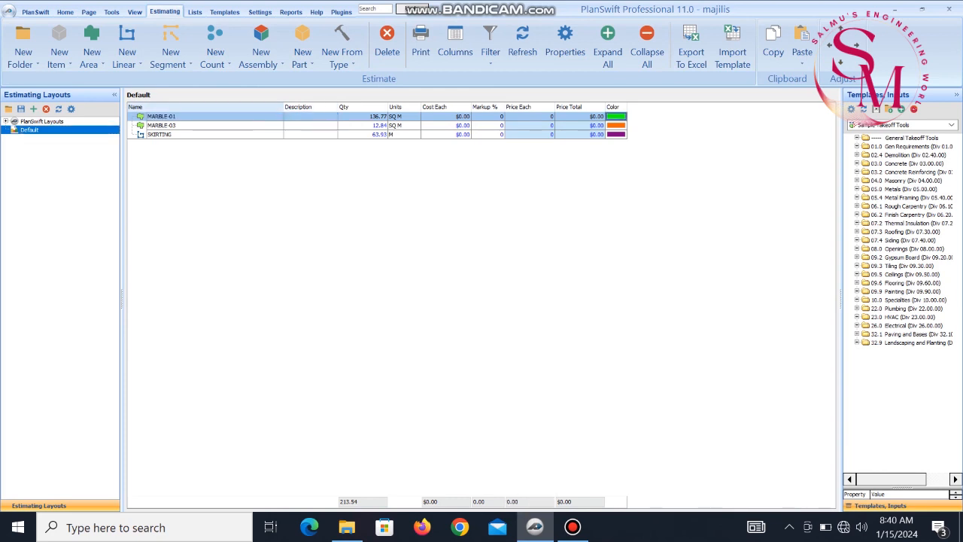
pyautogui.moveTo(283, 107); pyautogui.dragTo(265, 106)
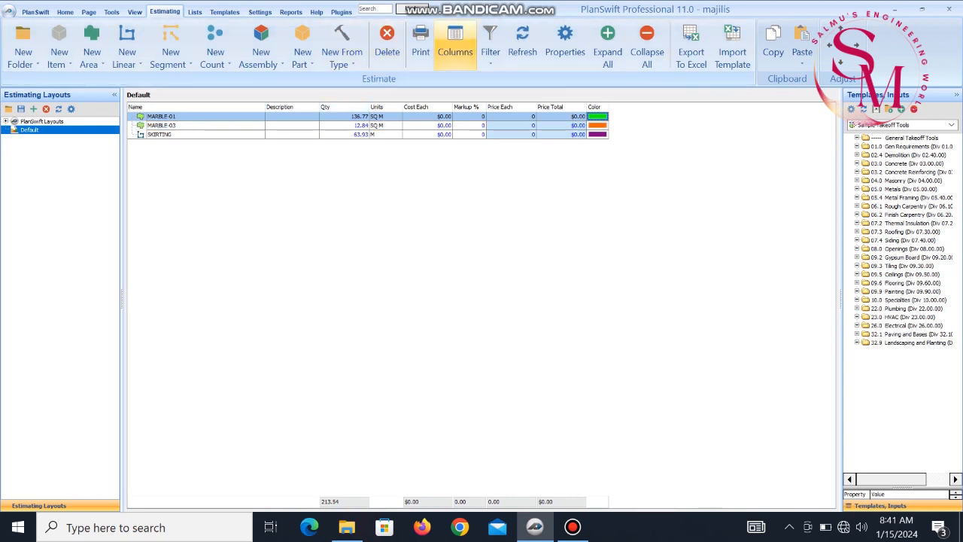
# Add a new estimating column named "length"
pyautogui.click(455, 46)
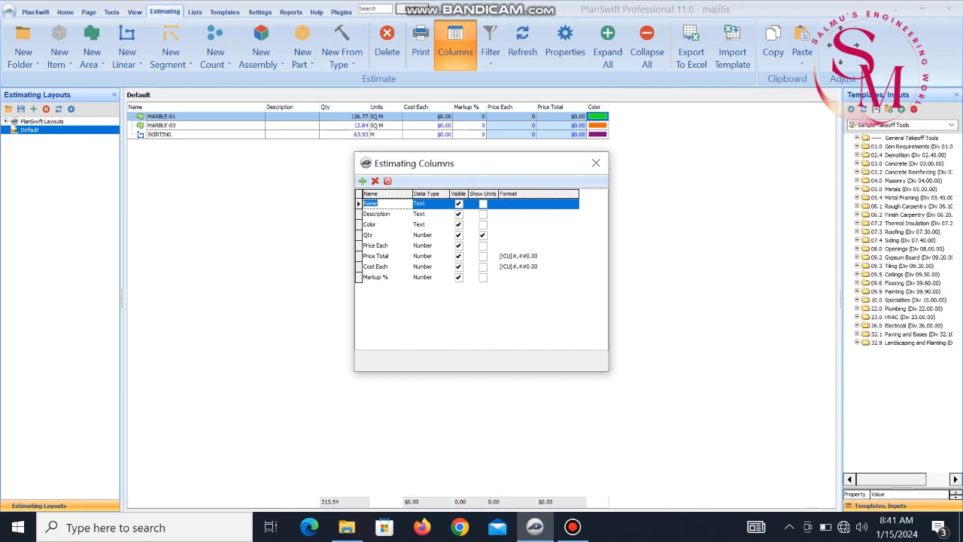
pyautogui.click(386, 246)
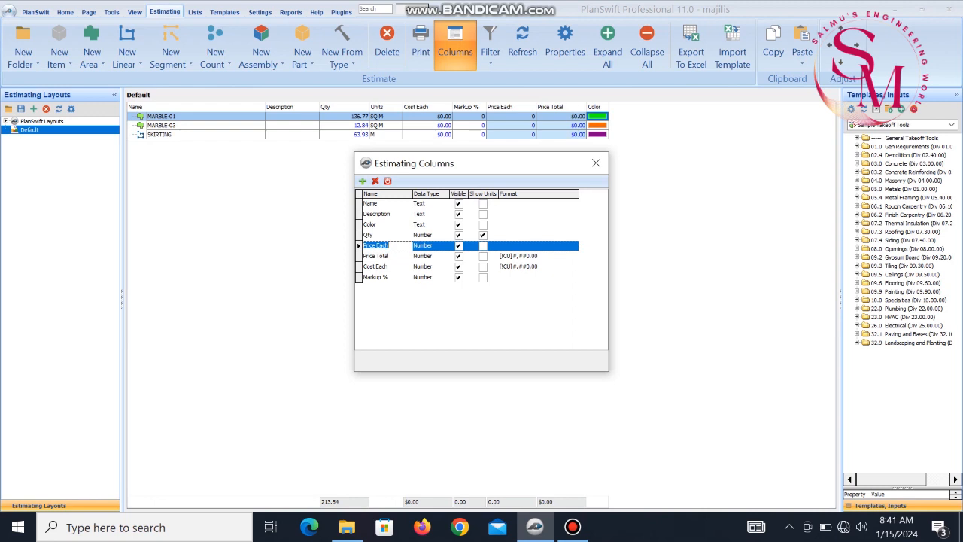
pyautogui.click(387, 267)
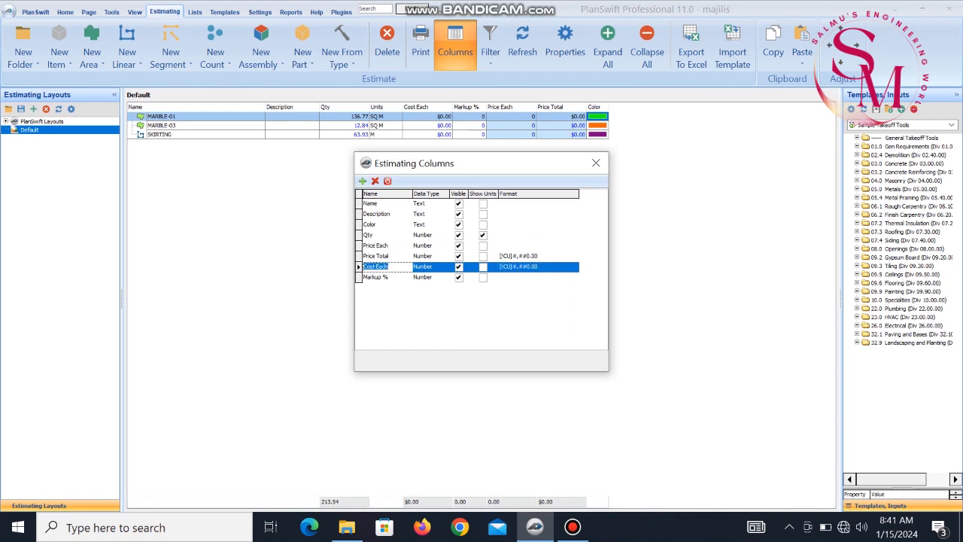
pyautogui.click(362, 181)
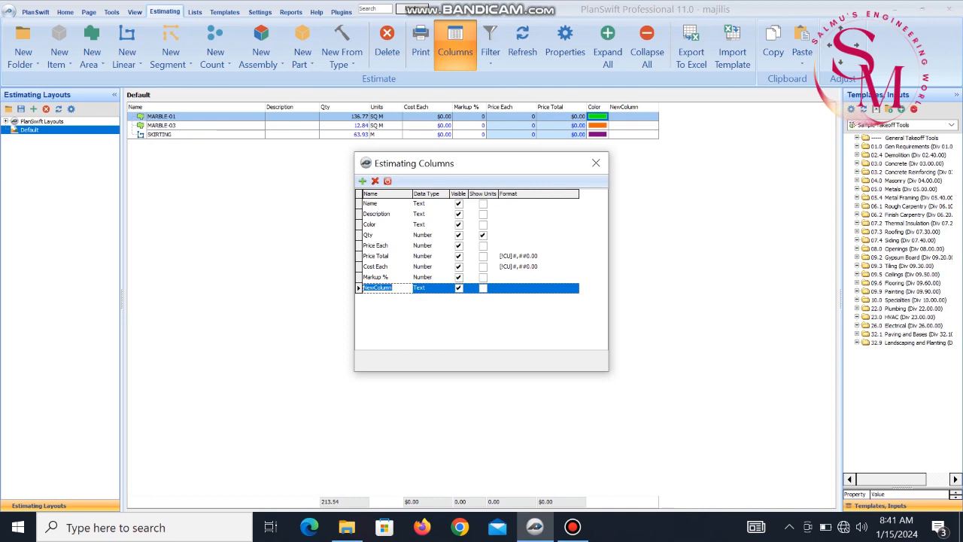
pyautogui.write('length')
pyautogui.click(459, 288)
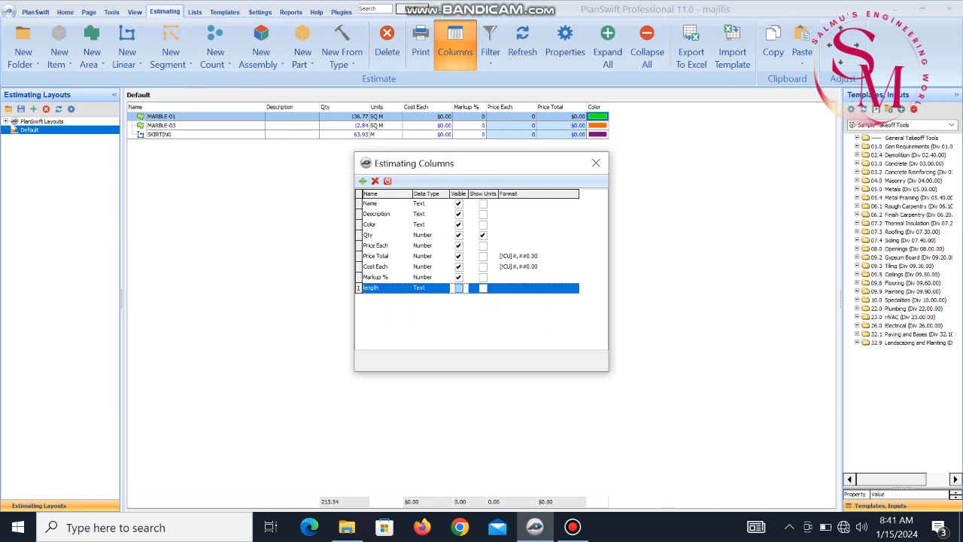
pyautogui.hotkey('shift', 'Tab')
pyautogui.hotkey('shift', 'Tab')
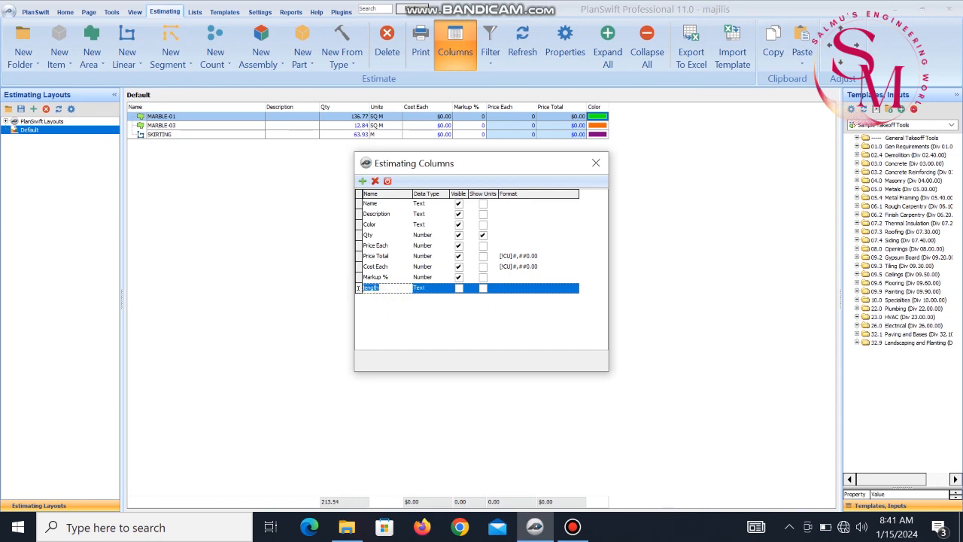
# Make the length column a visible column of data type Number and move it between Qty and Units
pyautogui.click(441, 288)
pyautogui.click(442, 288)
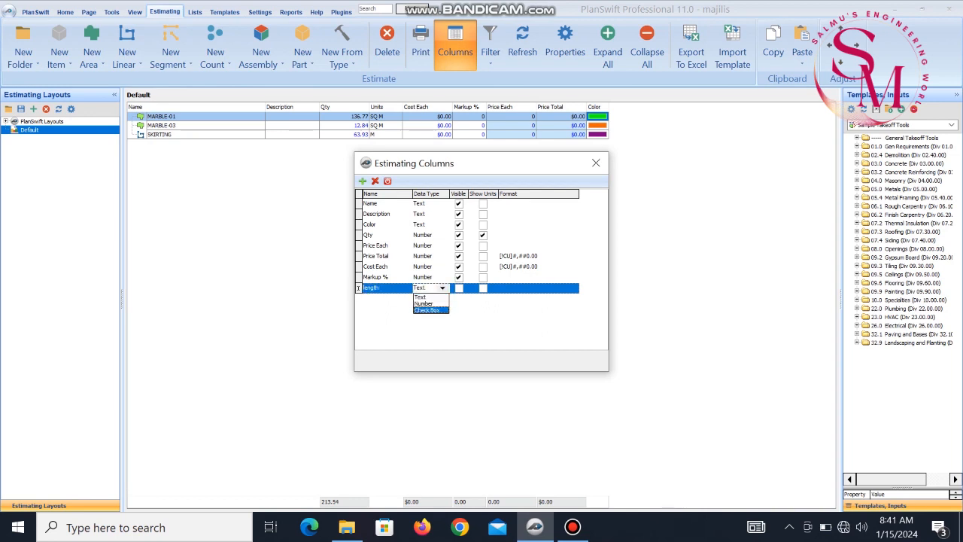
pyautogui.press('Return')
pyautogui.click(442, 288)
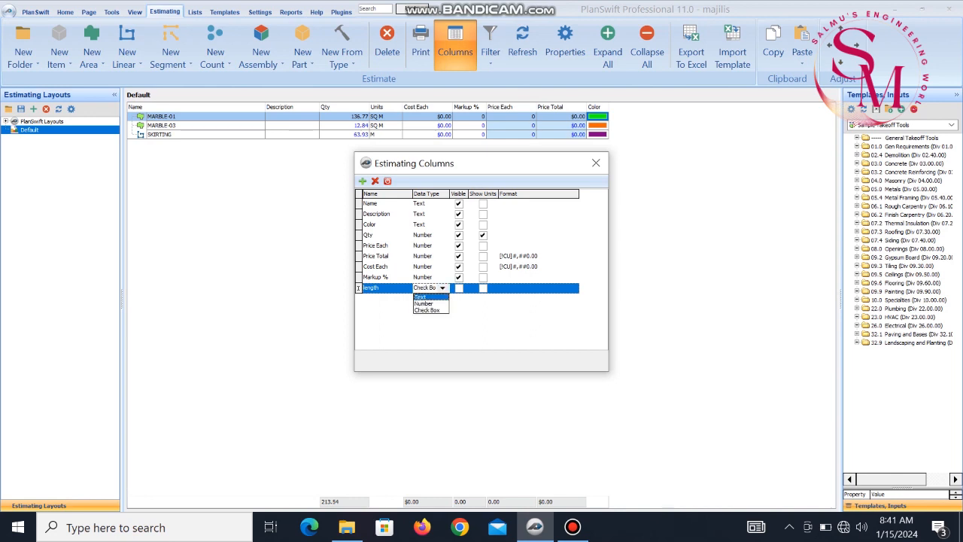
pyautogui.press('Return')
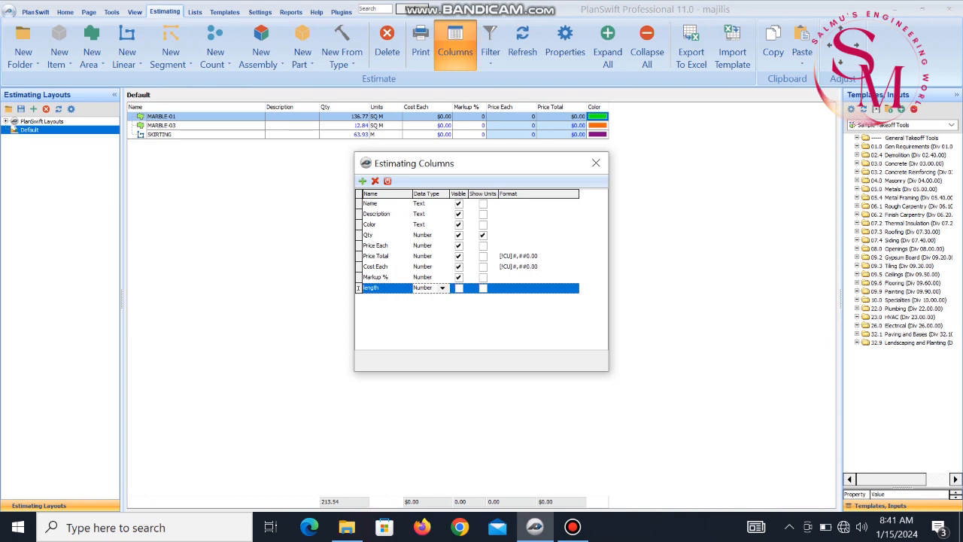
pyautogui.click(458, 288)
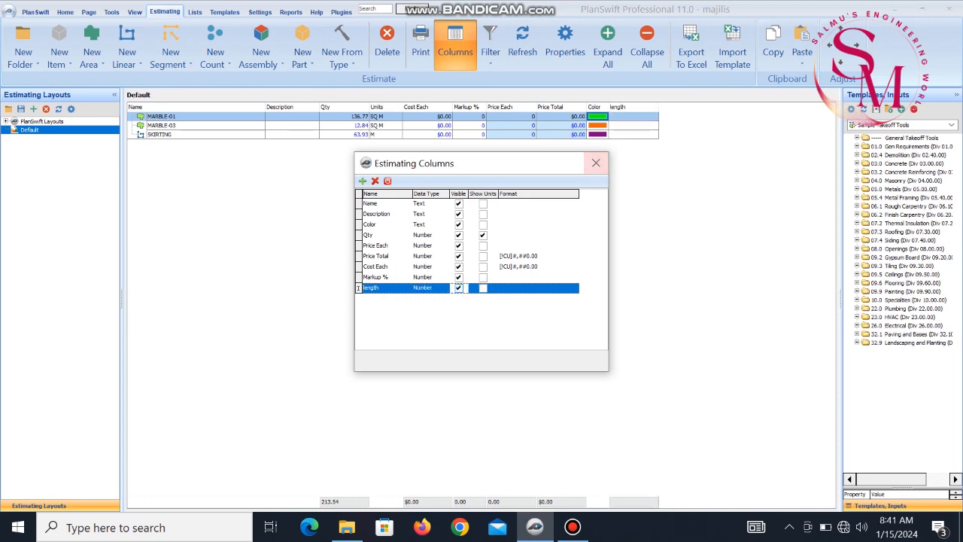
pyautogui.click(595, 163)
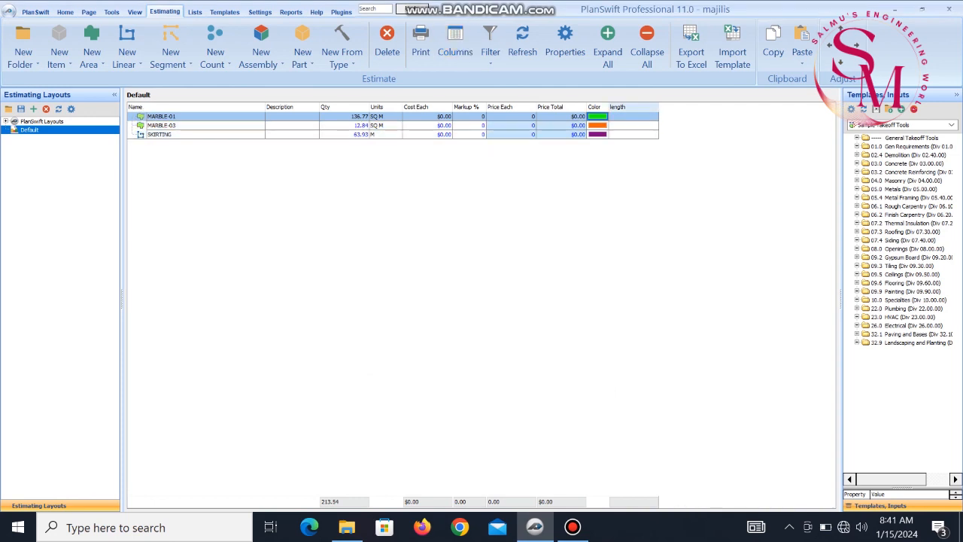
pyautogui.moveTo(633, 108); pyautogui.dragTo(369, 108)
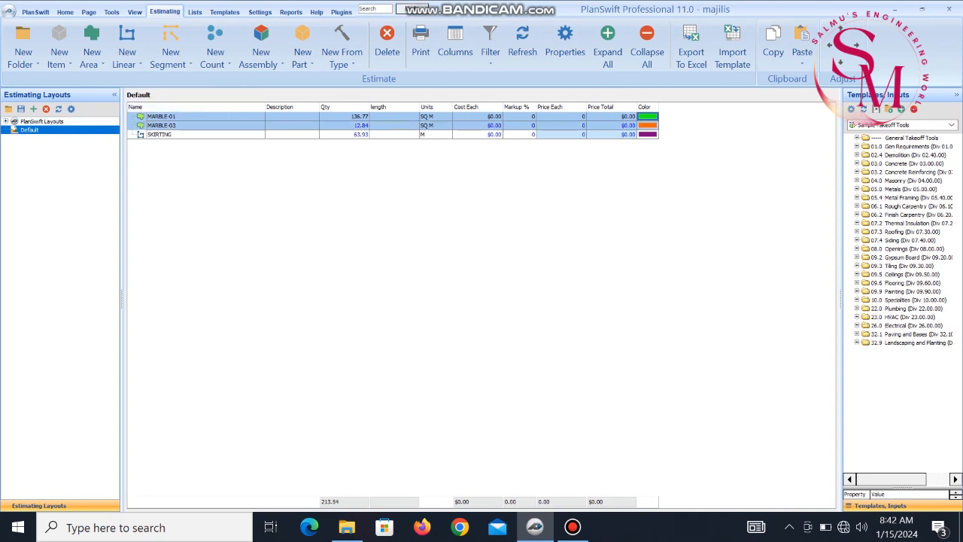
# Try hiding and showing the length column, and delete it from the estimating columns
pyautogui.click(455, 47)
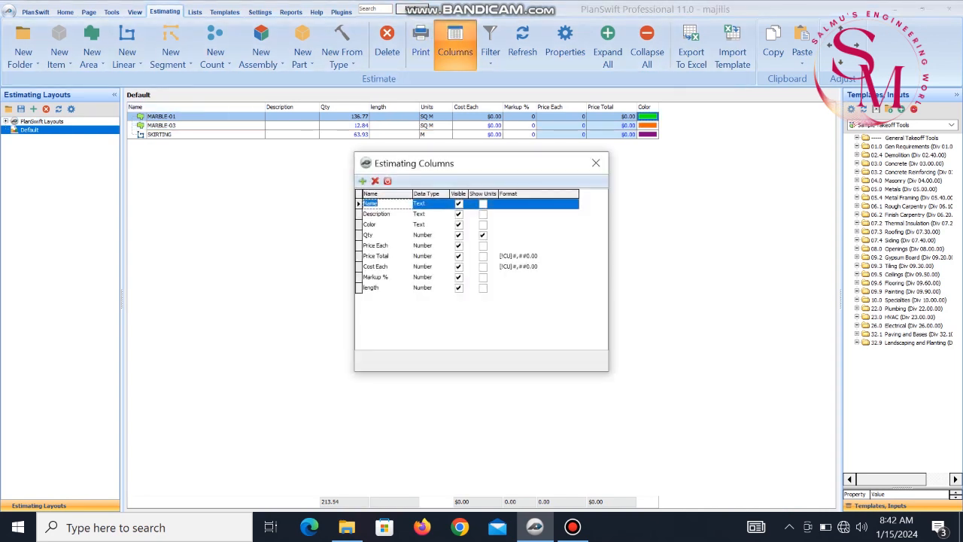
pyautogui.click(373, 288)
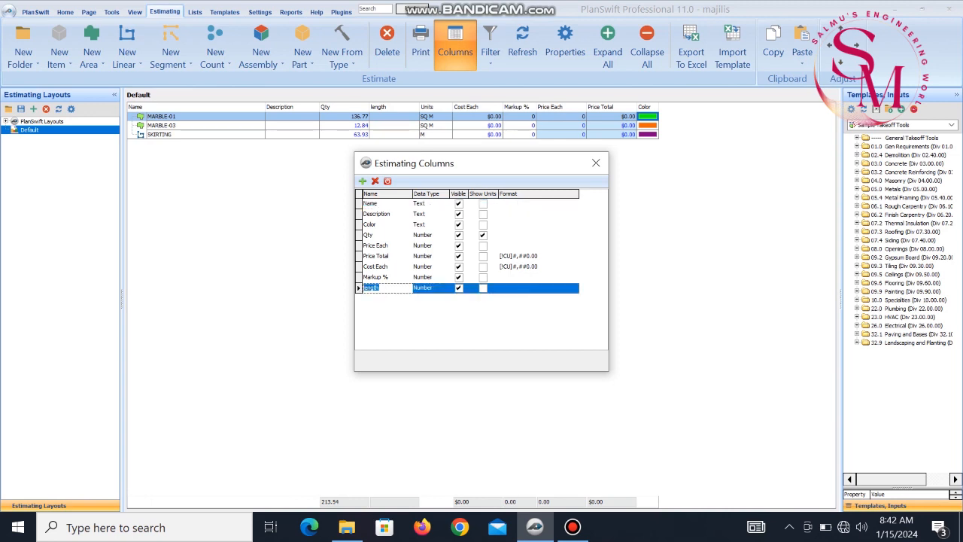
pyautogui.click(458, 288)
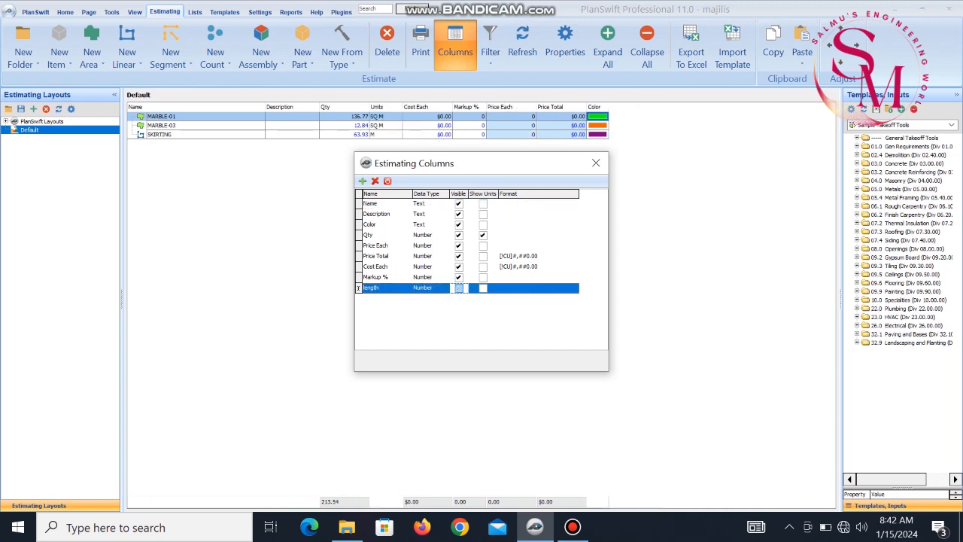
pyautogui.click(458, 287)
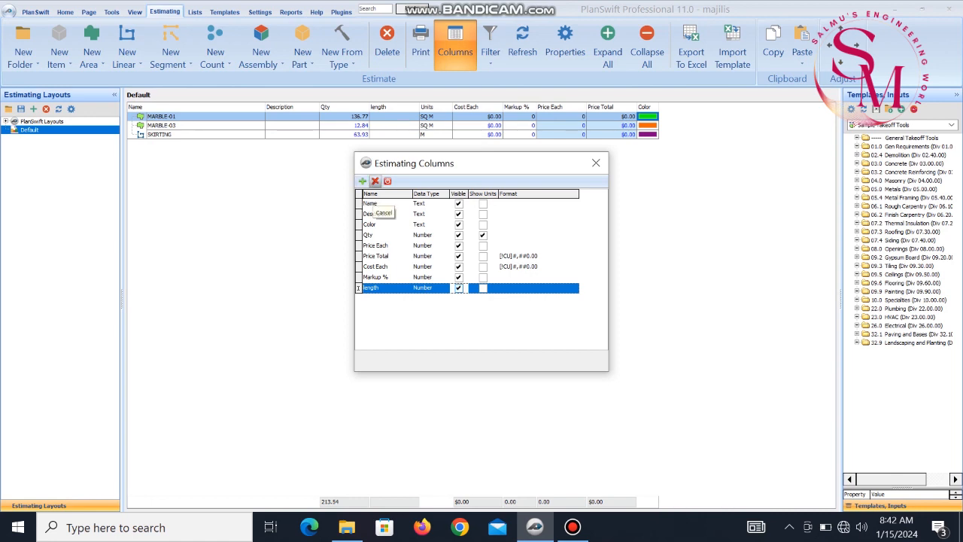
pyautogui.click(375, 182)
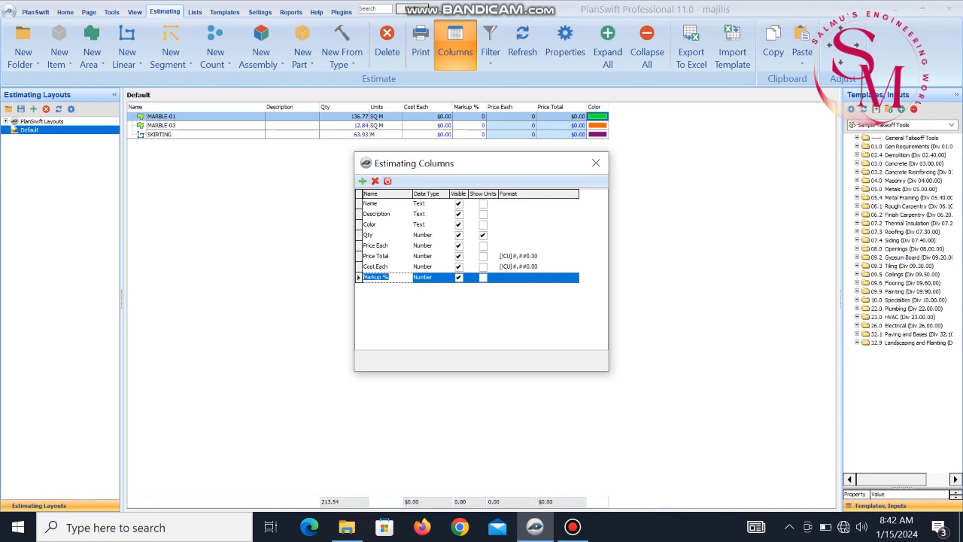
# Delete the Color column from the estimating columns and close the column settings
pyautogui.click(370, 225)
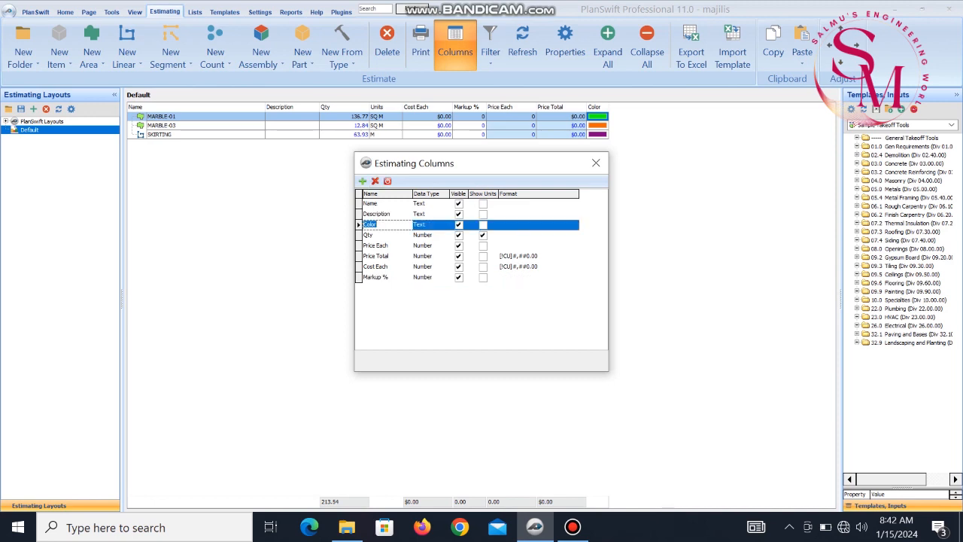
pyautogui.click(375, 181)
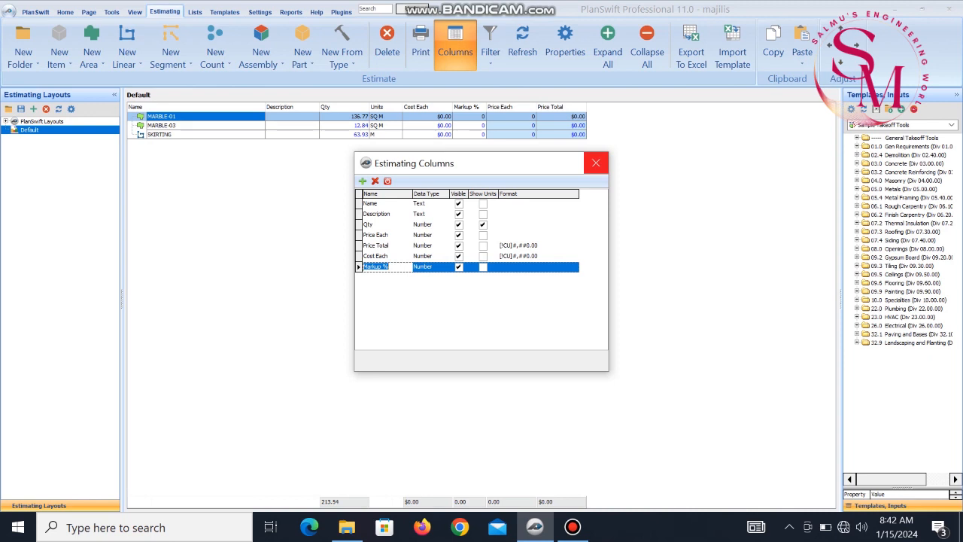
pyautogui.click(595, 163)
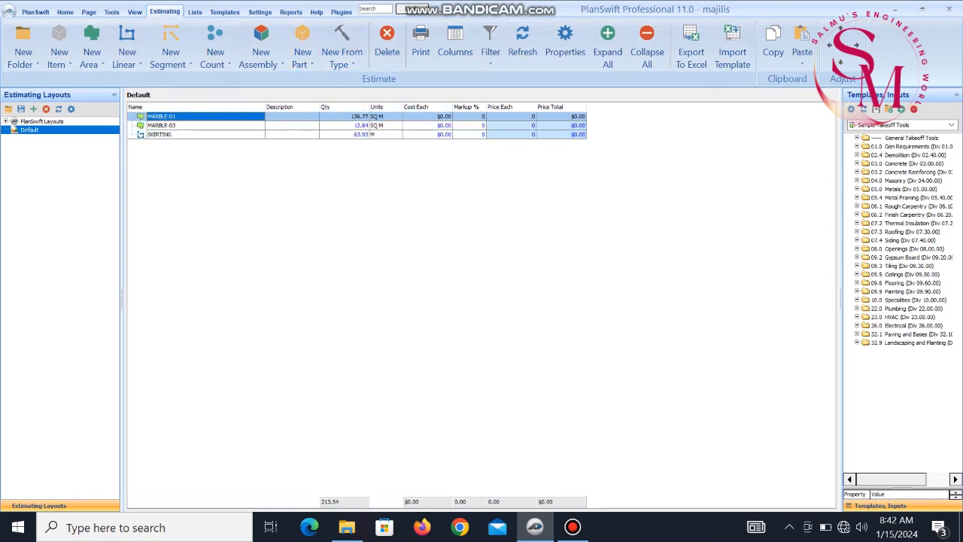
# Export the estimate to Excel and open the exported Sheet2 workbook
pyautogui.click(573, 527)
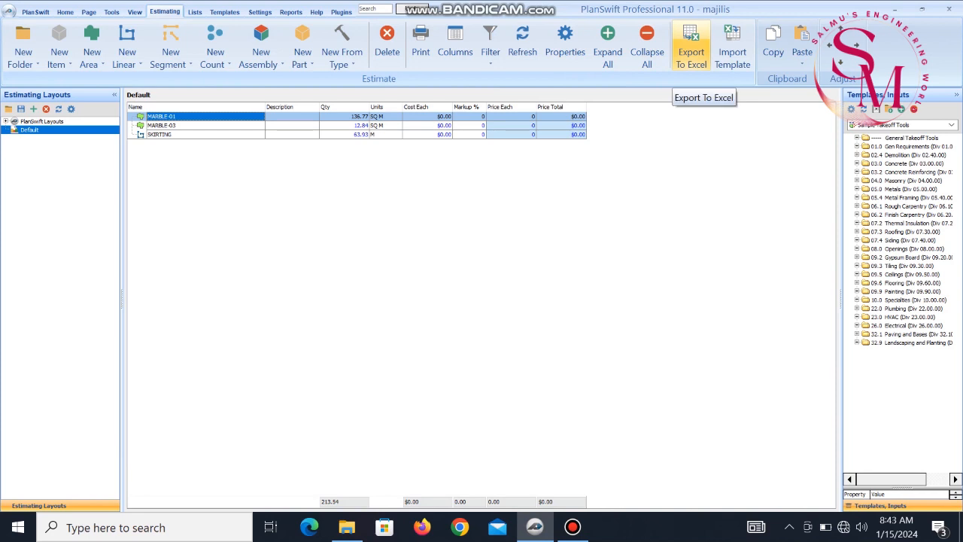
pyautogui.click(690, 51)
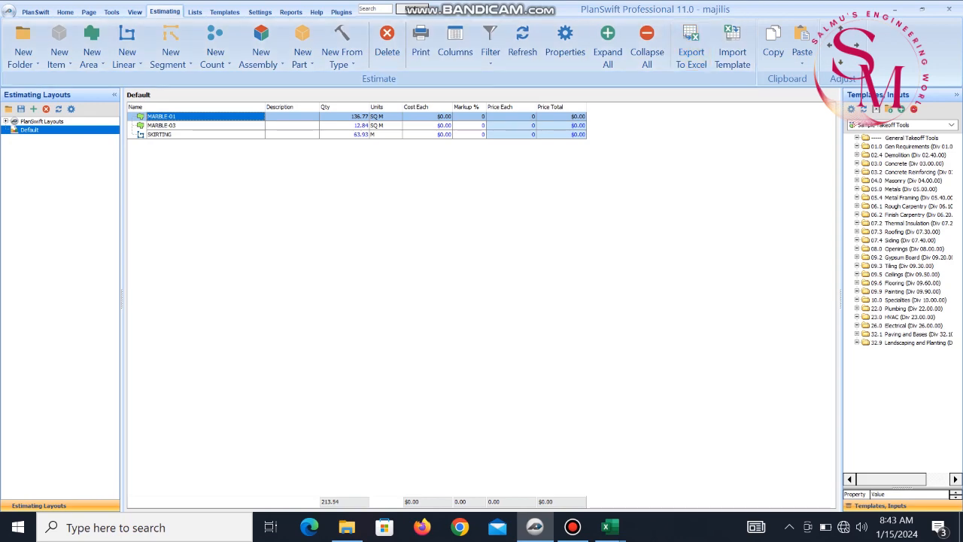
pyautogui.click(609, 527)
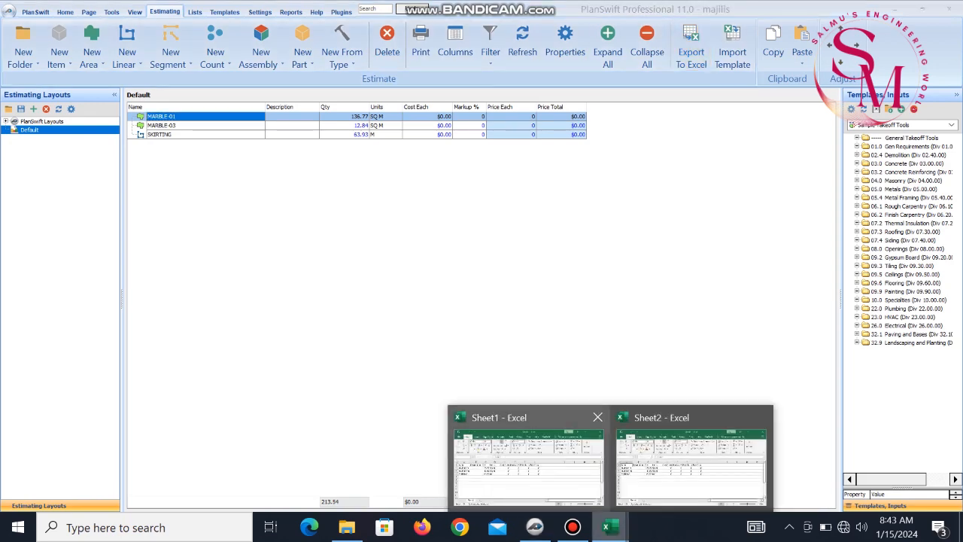
pyautogui.click(690, 462)
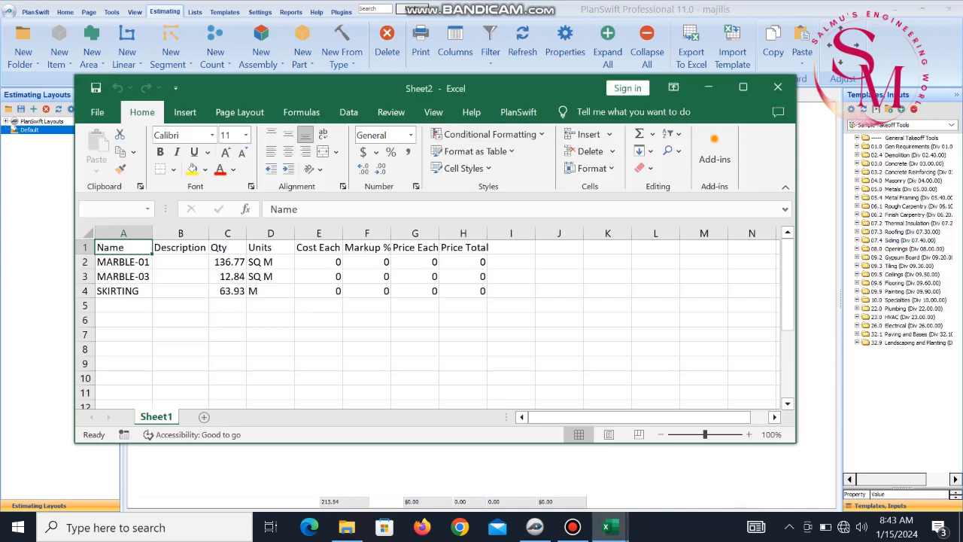
# Compare the exported quantities in the Excel workbook with the estimate, and return to PlanSwift
pyautogui.moveTo(380, 87); pyautogui.dragTo(448, 173)
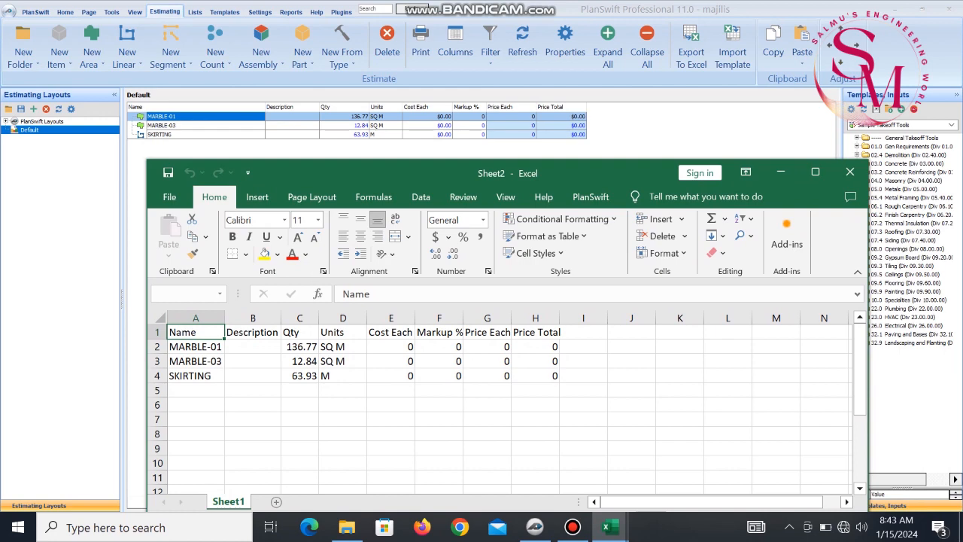
pyautogui.click(814, 171)
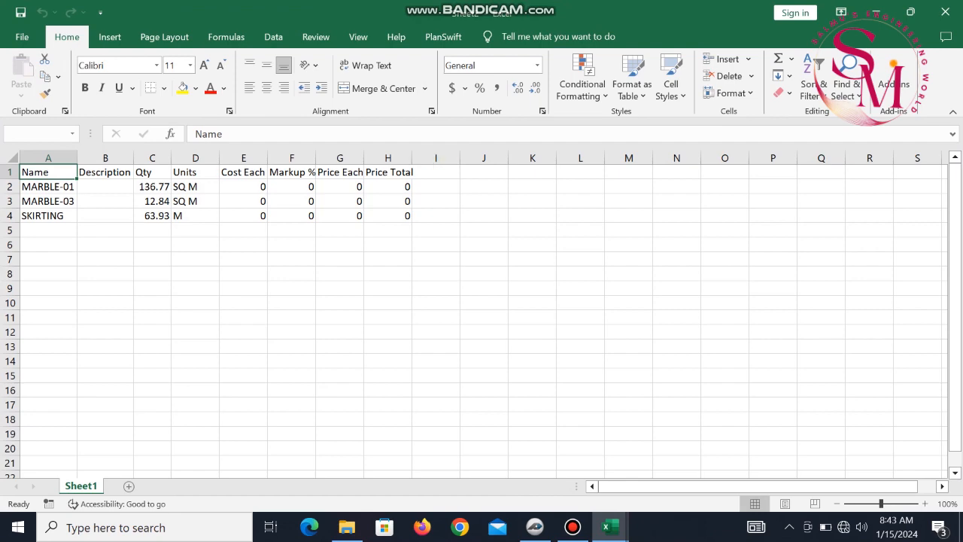
pyautogui.click(910, 12)
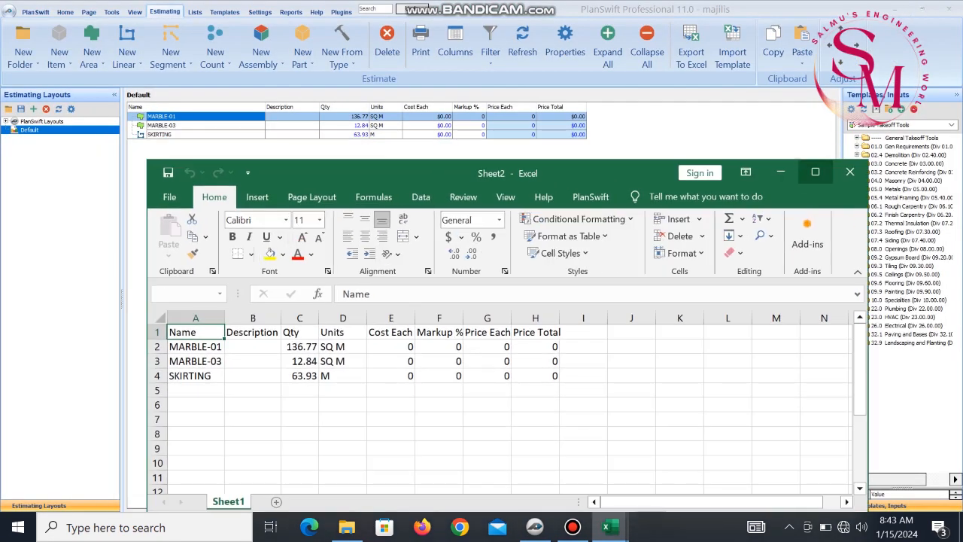
pyautogui.moveTo(432, 172); pyautogui.dragTo(461, 296)
pyautogui.click(421, 203)
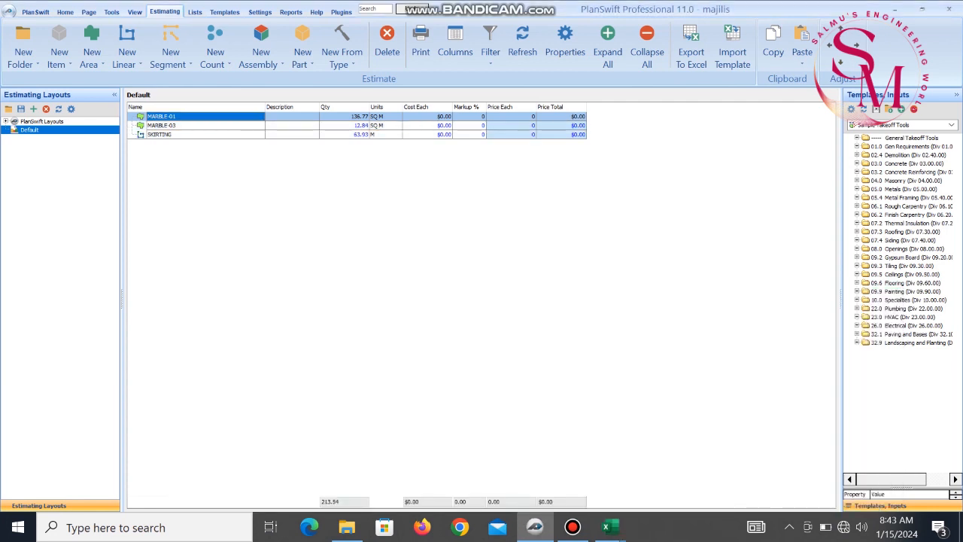